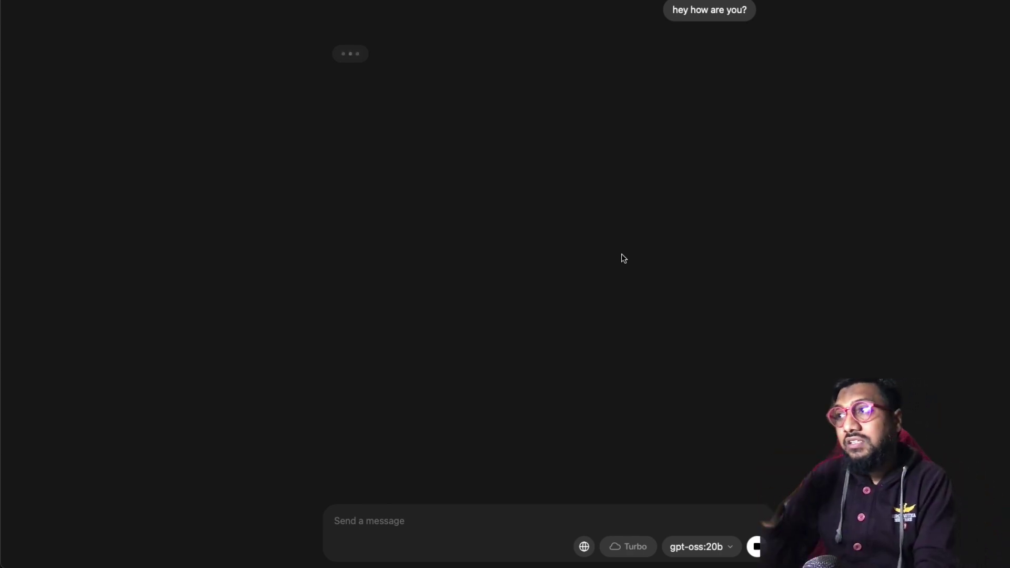
Step: Stop the local model's reply, then cycle through the gpt-oss tabs back to Cerebras Inference
left_click(755, 546)
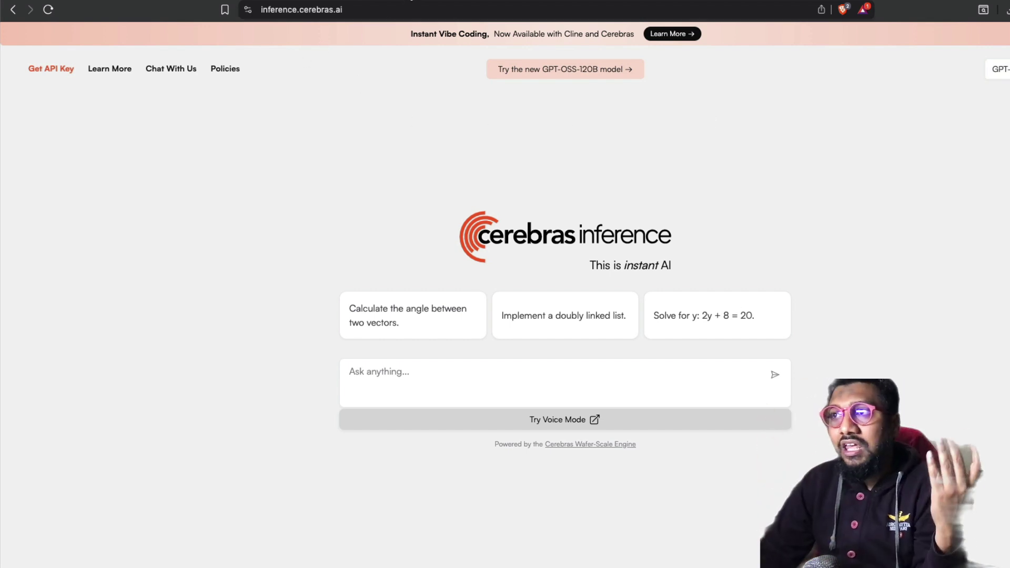
key("ctrl+Tab")
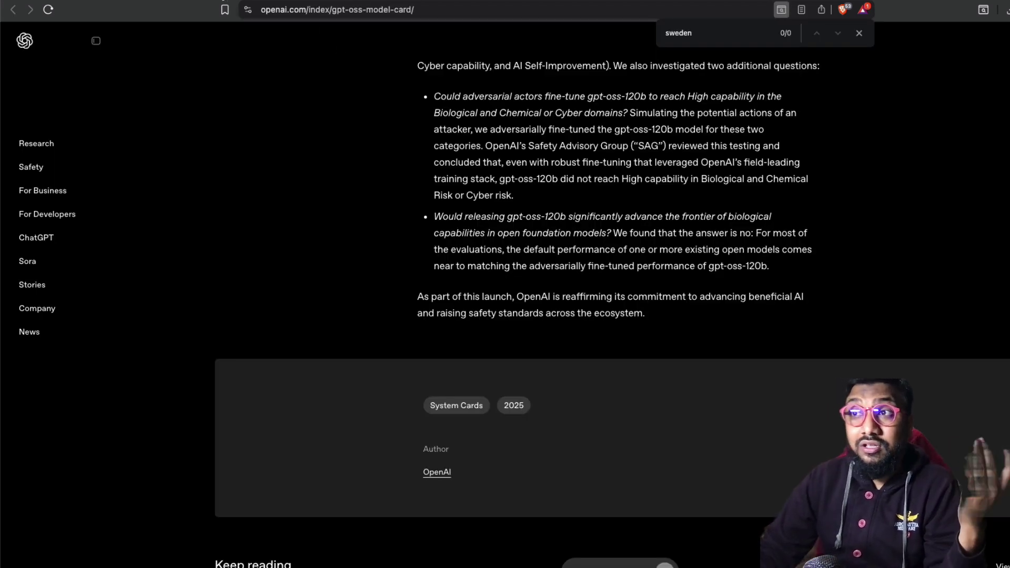
key("ctrl+Tab")
key("ctrl+Tab")
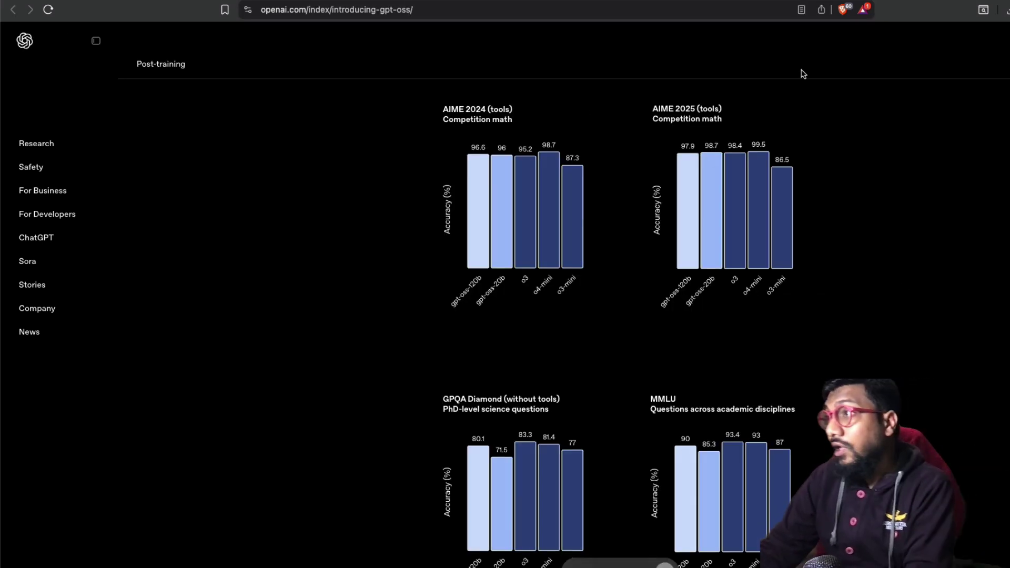
key("ctrl+Tab")
Step: Submit a typo-free prompt for a simple, modern LittleCoder Labs page in plain HTML/CSS/JS
left_click(565, 379)
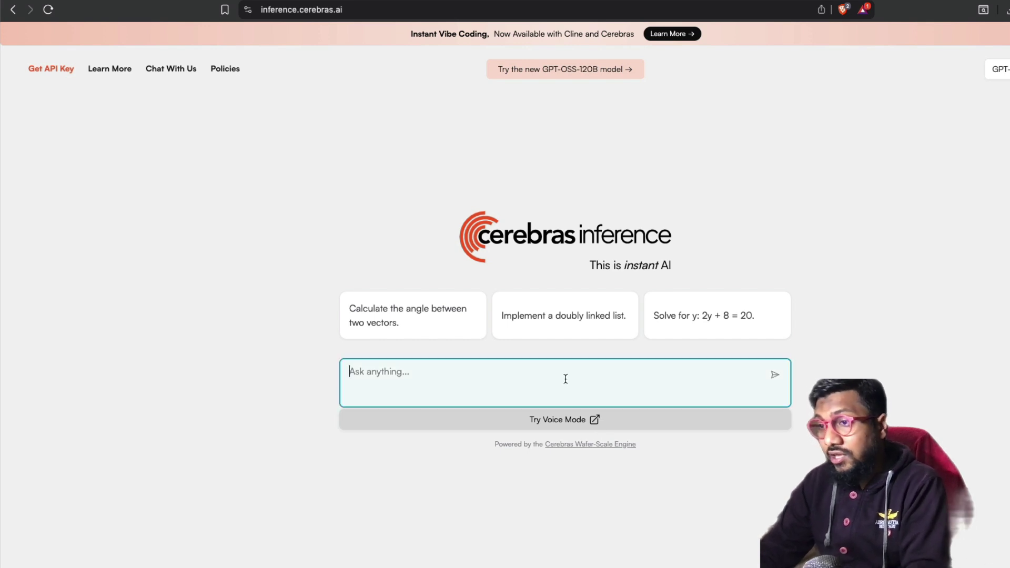
type("give me a sim")
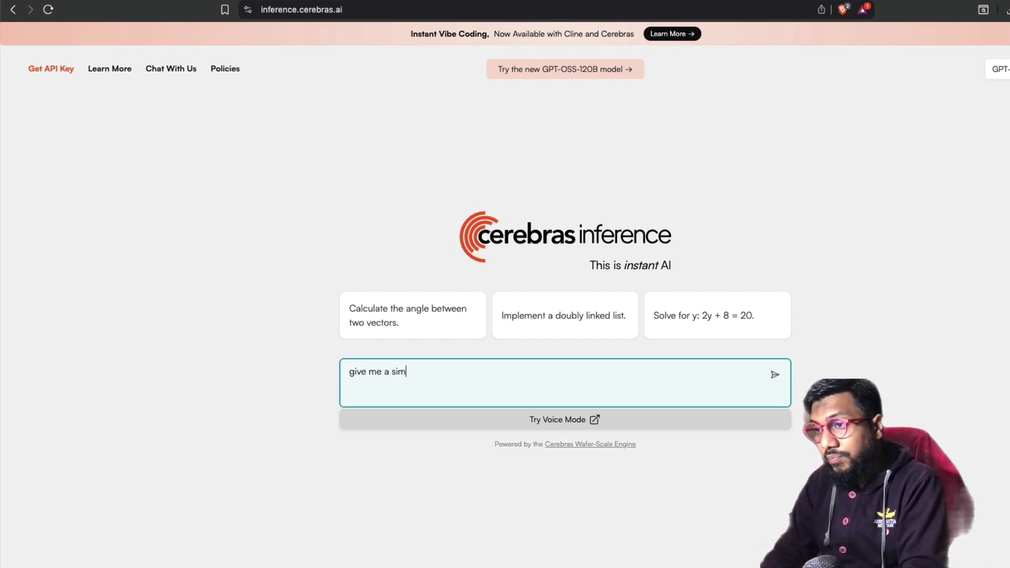
type("g page for ")
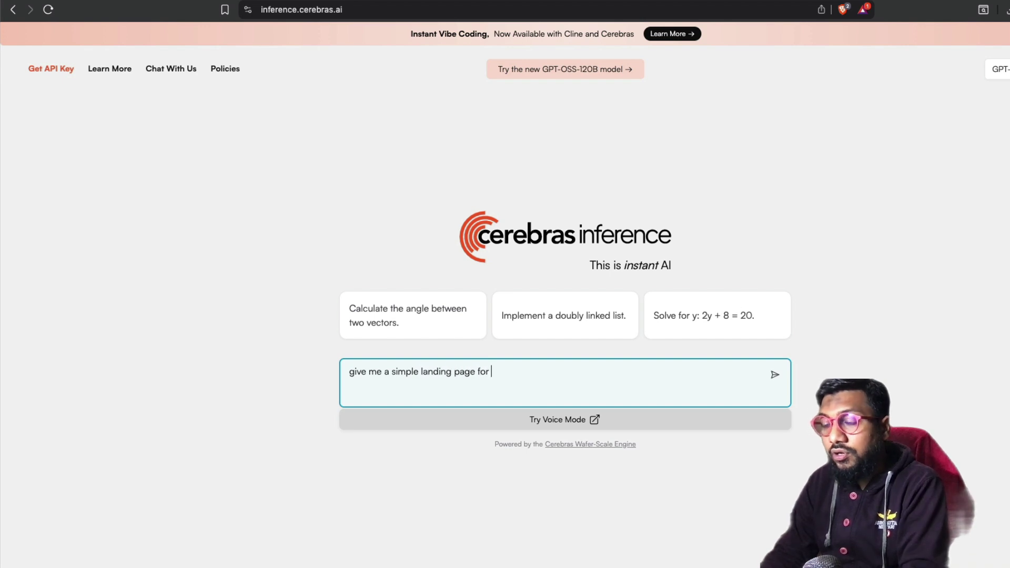
type("littlecoder labs and make it modern and the code should only be ht")
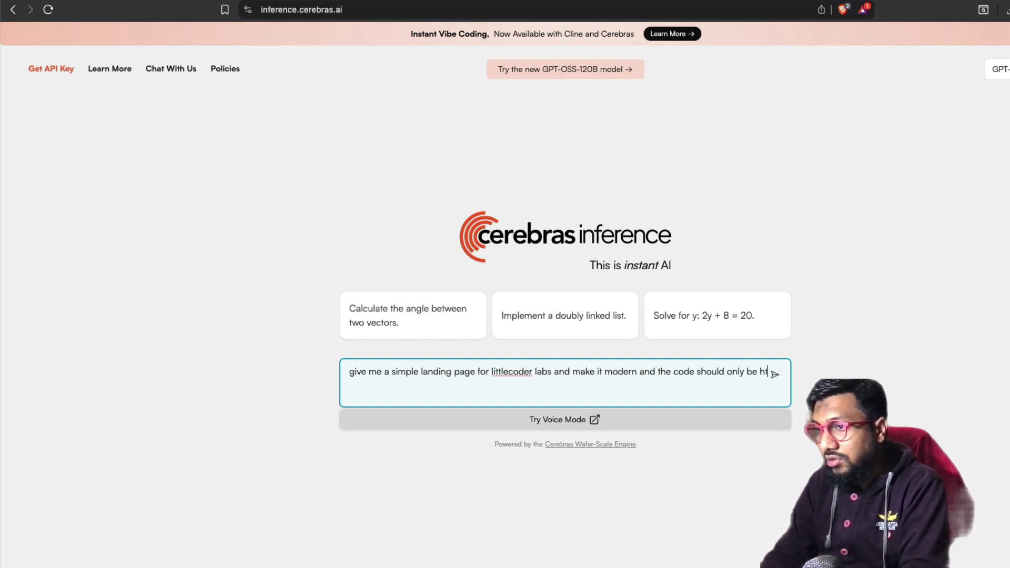
type("ml, css j")
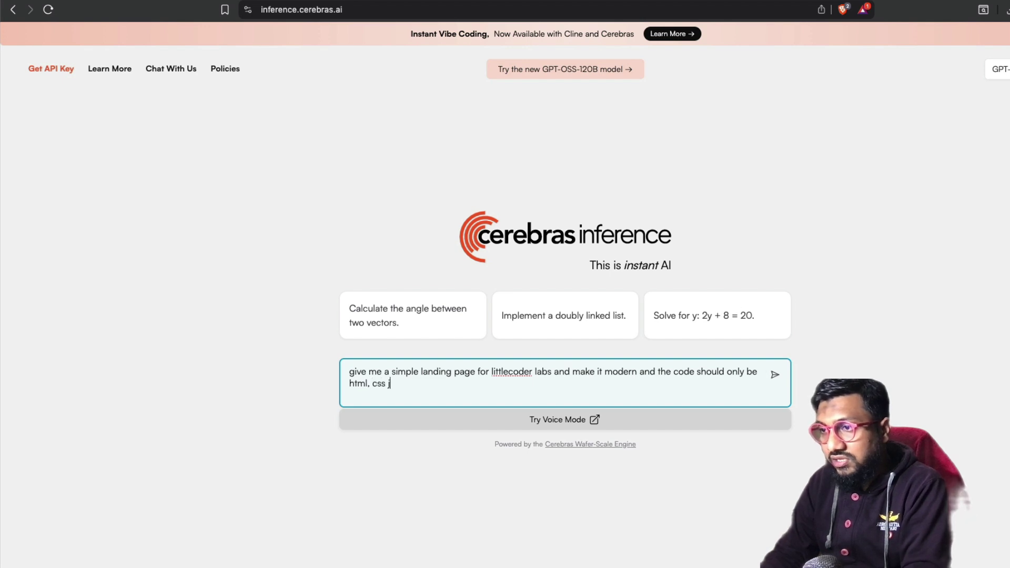
key("BackSpace")
type("and javascri")
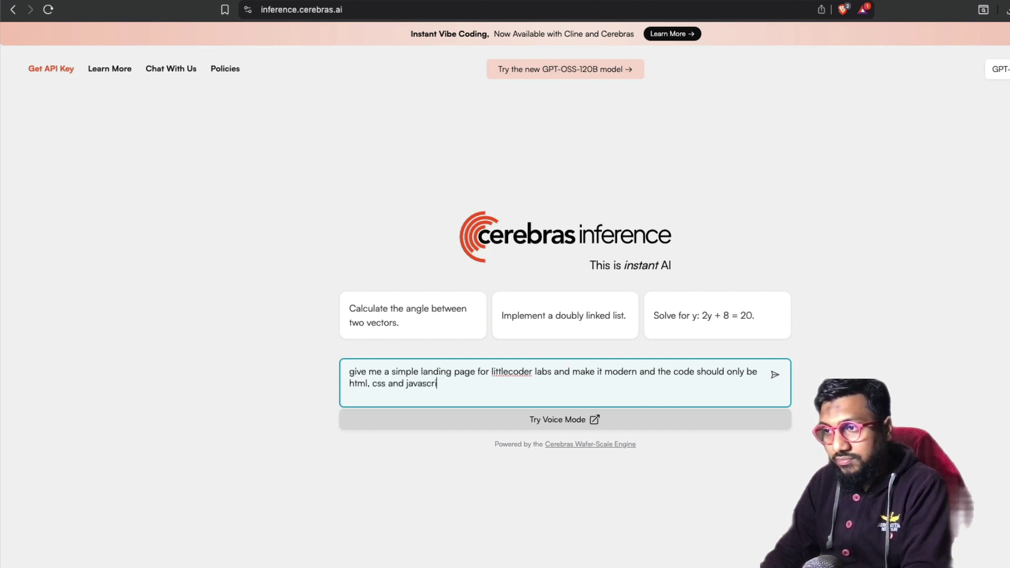
type("pt")
key("Return")
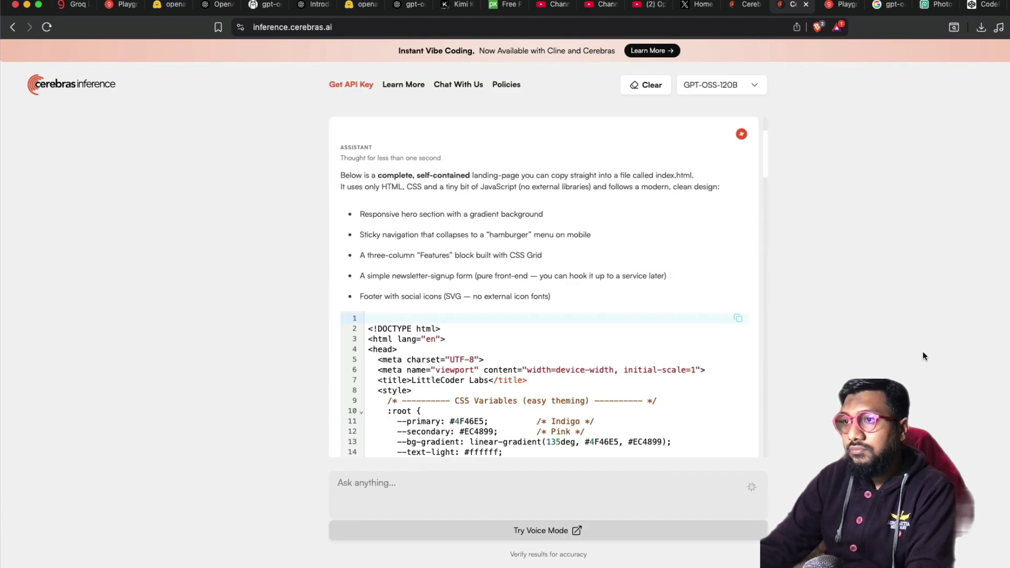
scroll(711, 303, "down", 5)
scroll(711, 303, "down", 5)
scroll(710, 303, "down", 15)
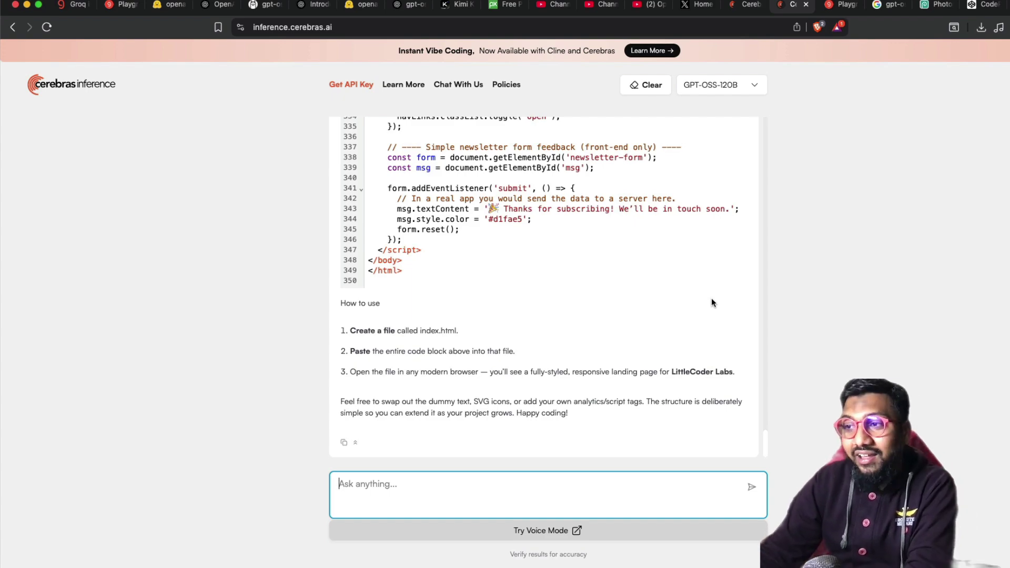
scroll(711, 303, "up", 15)
scroll(712, 303, "down", 5)
scroll(711, 303, "down", 10)
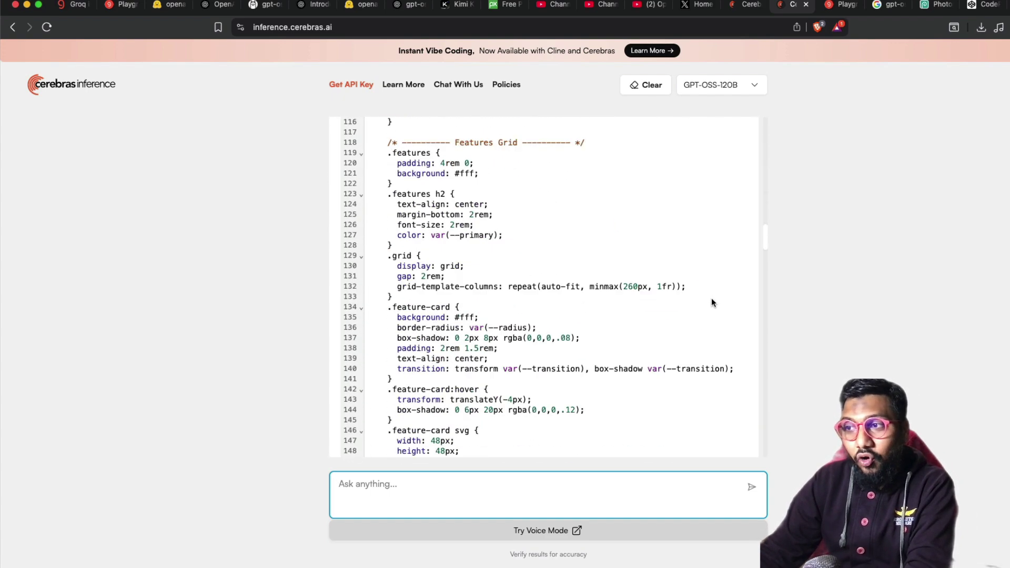
scroll(710, 303, "down", 10)
scroll(711, 304, "down", 5)
scroll(711, 304, "down", 1)
scroll(712, 304, "down", 10)
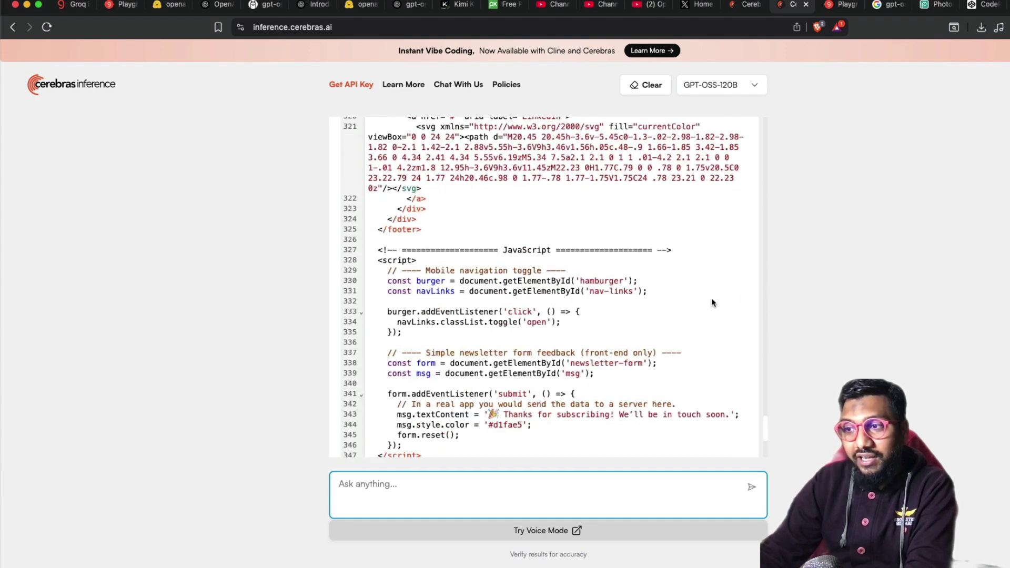
scroll(711, 303, "down", 5)
scroll(561, 294, "up", 15)
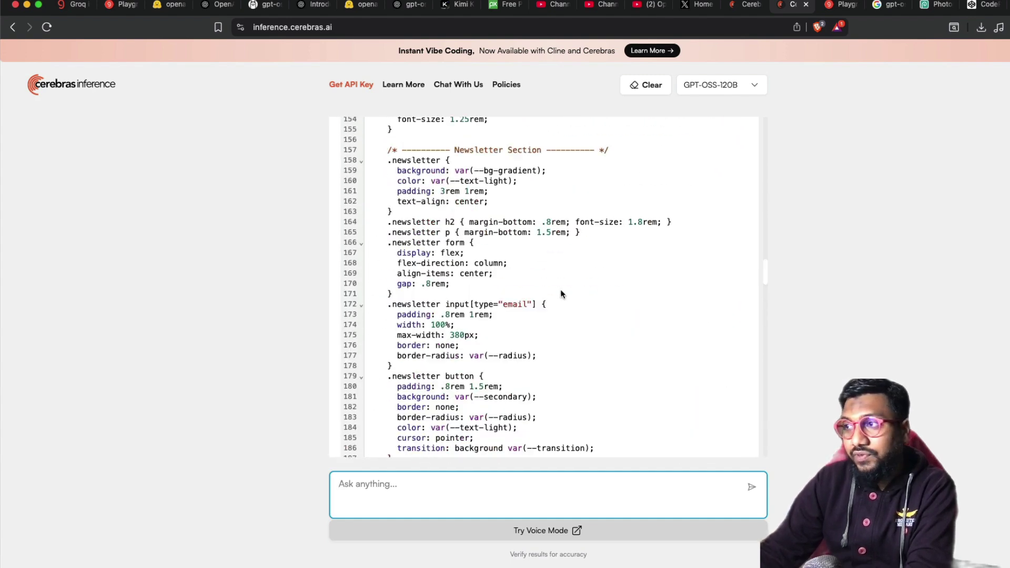
scroll(560, 293, "up", 15)
Step: Copy the generated landing-page code block and switch to the CodePen tab
left_click(738, 414)
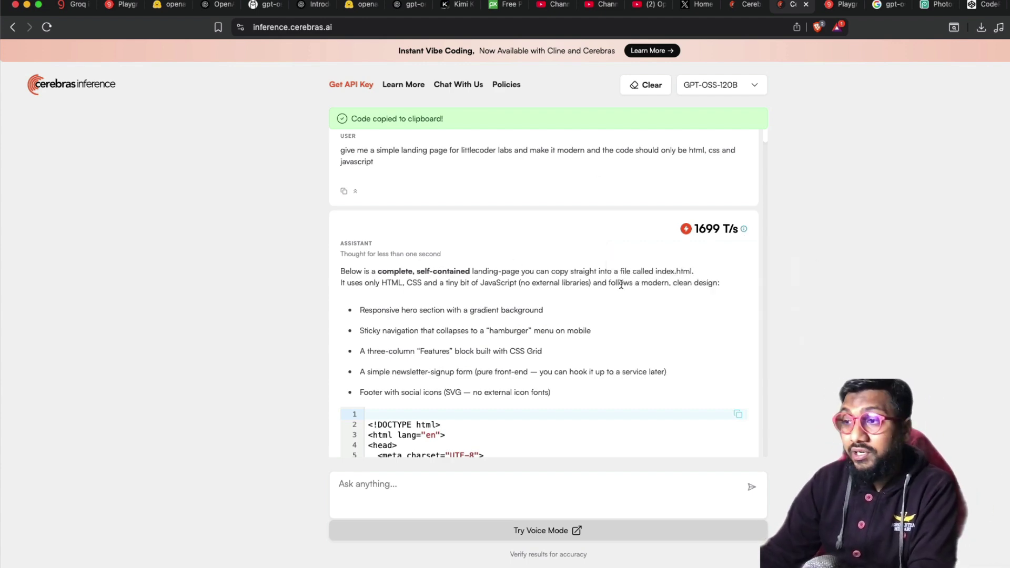
scroll(613, 302, "down", 10)
scroll(612, 303, "down", 10)
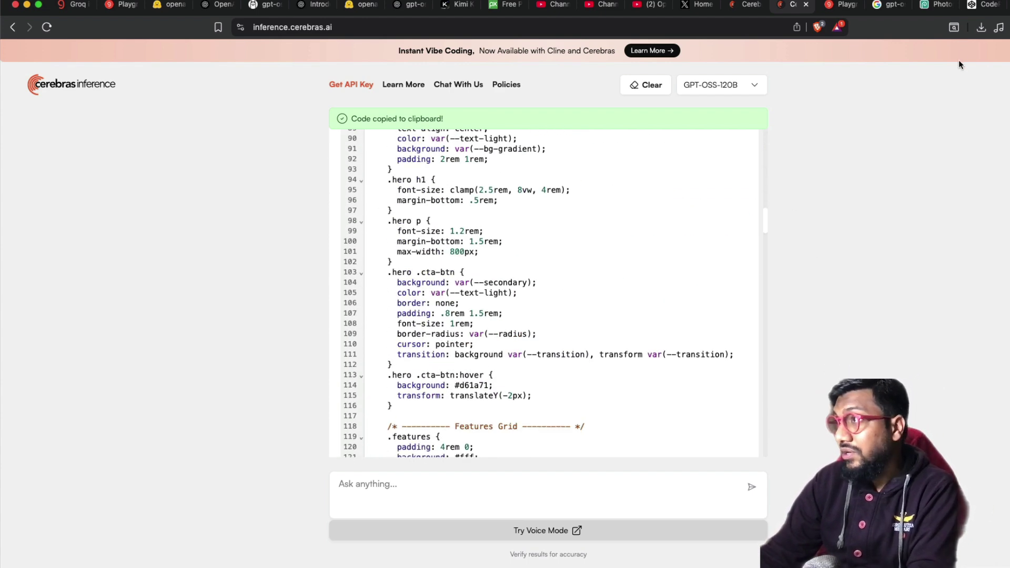
left_click(976, 6)
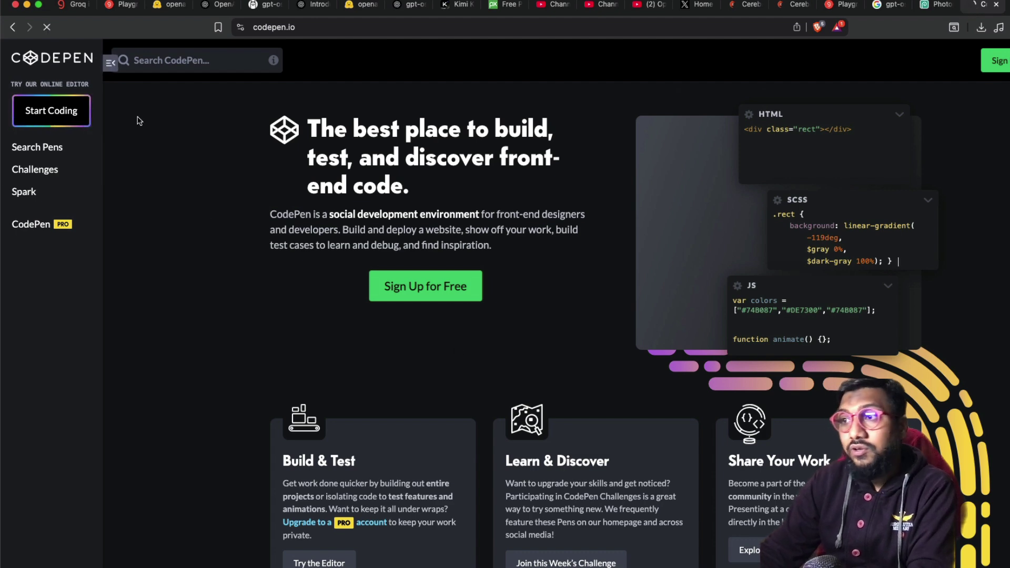
Step: Paste the copied landing-page code into a new pen's HTML panel
left_click(51, 111)
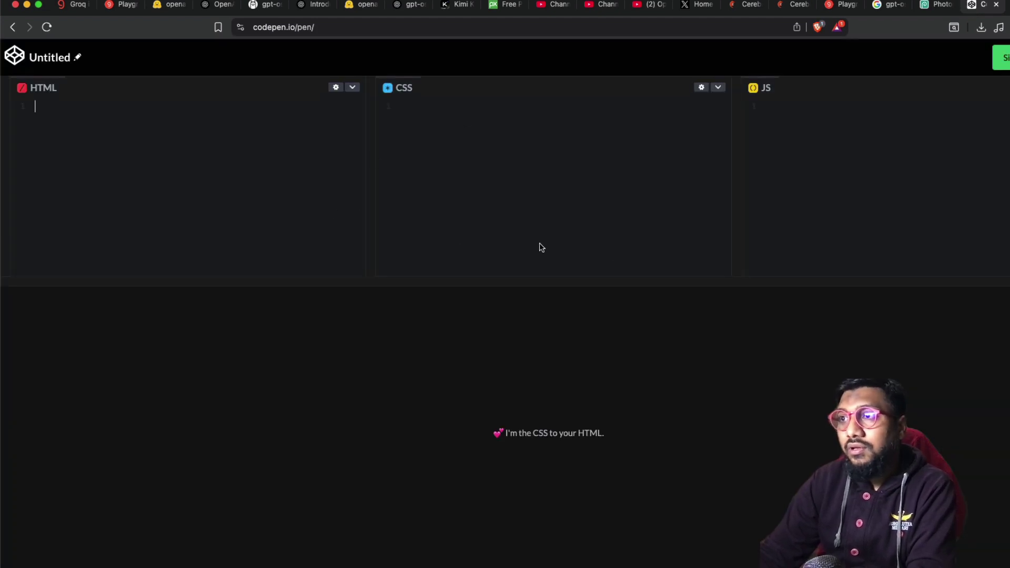
key("super+v")
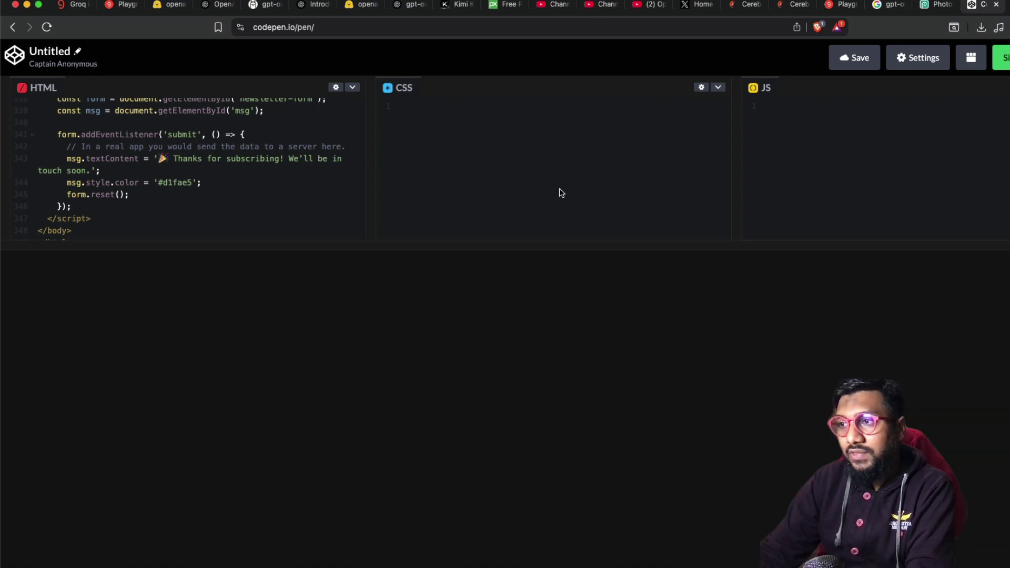
left_click_drag(567, 282, 571, 130)
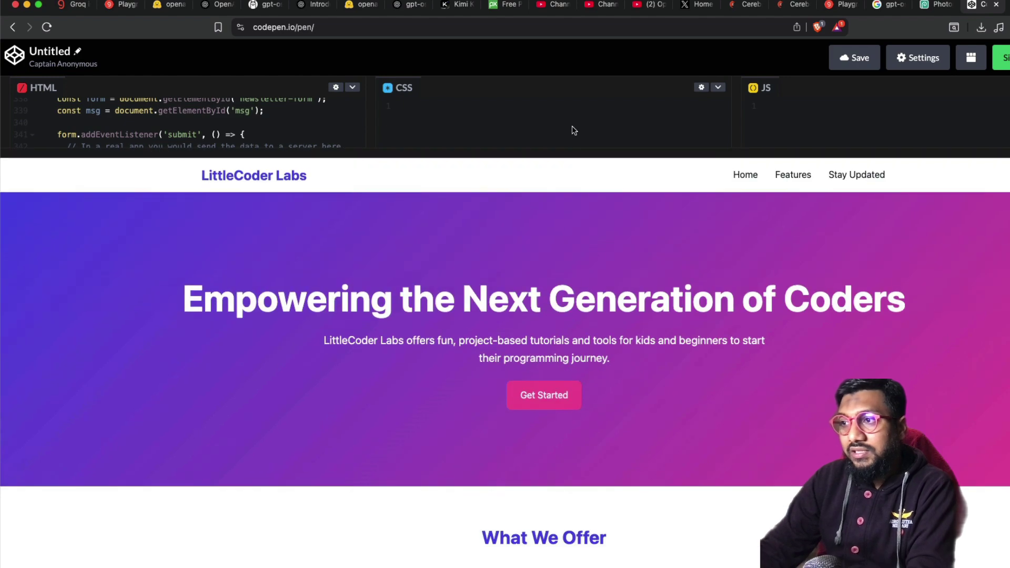
scroll(619, 358, "down", 4)
scroll(619, 358, "down", 2)
scroll(618, 358, "up", 10)
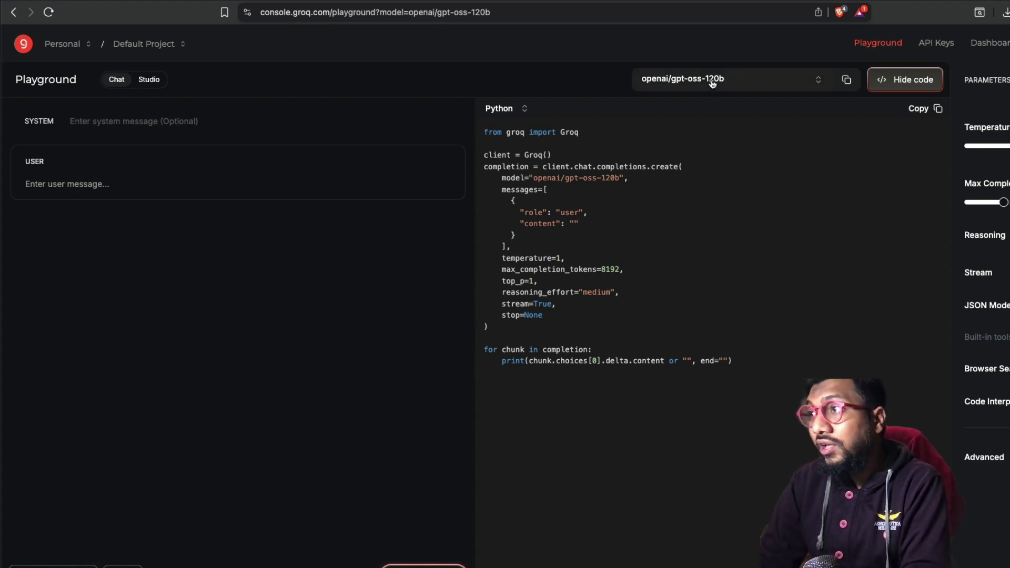
mouse_move(236, 174)
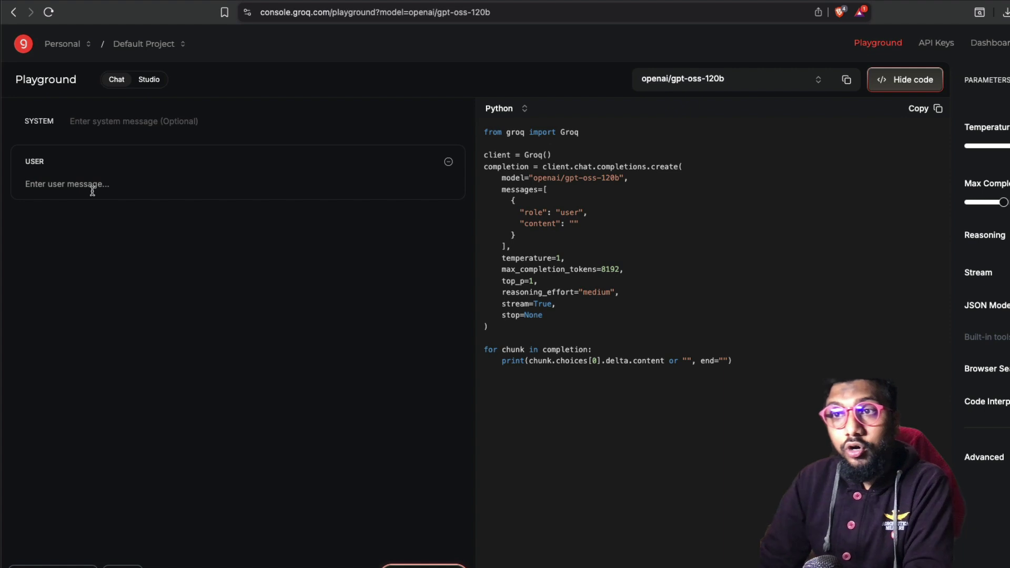
type("plea")
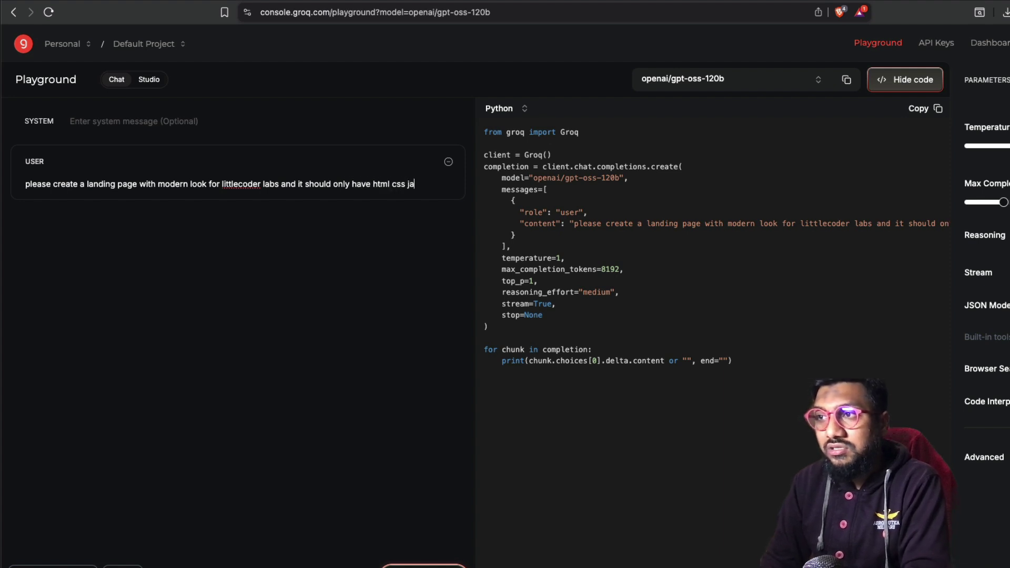
type("t")
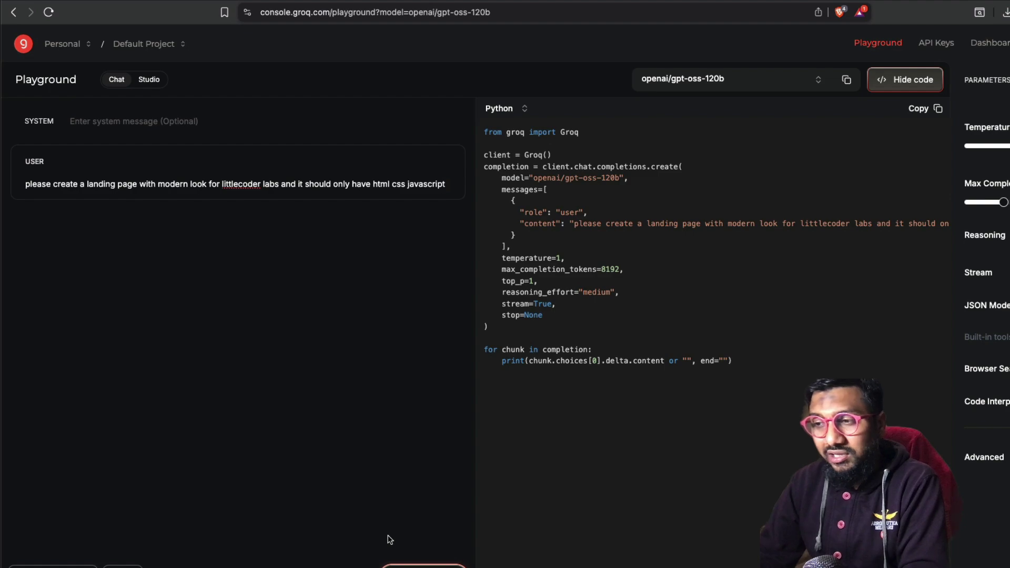
Step: Send the LittleCoder Labs landing-page prompt to openai/gpt-oss-120b in the Groq playground
left_click(411, 565)
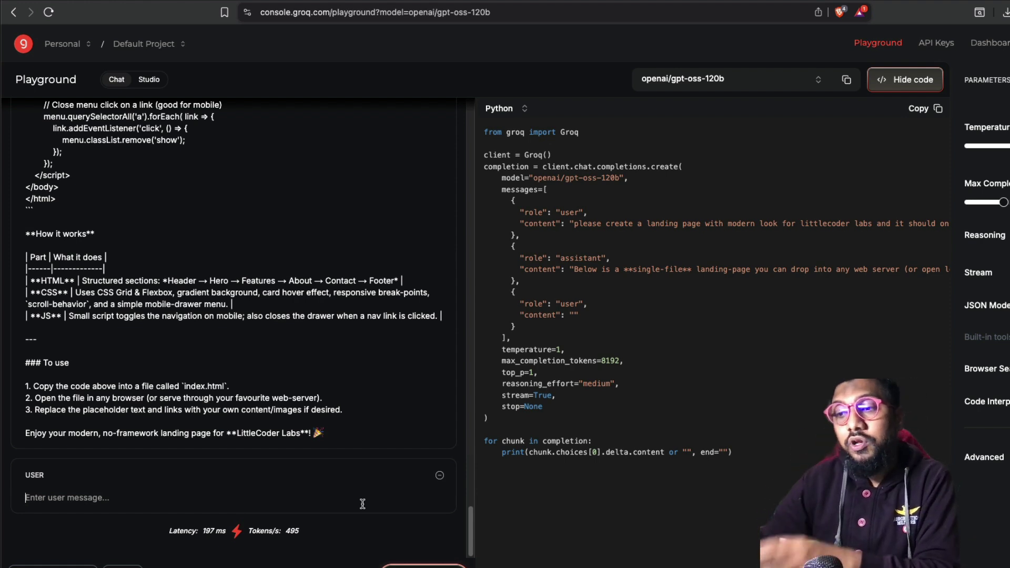
scroll(267, 371, "up", 10)
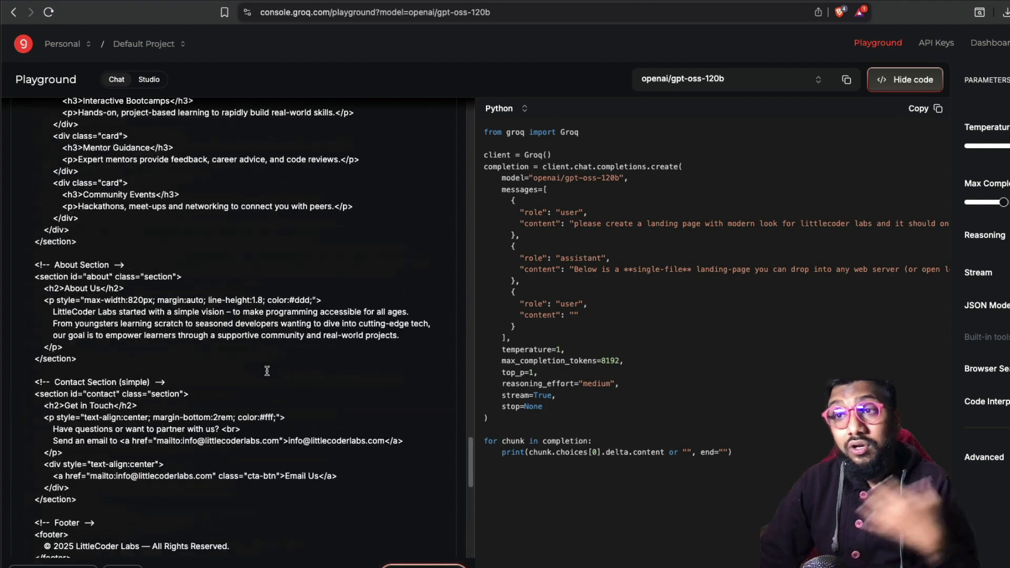
scroll(267, 371, "up", 15)
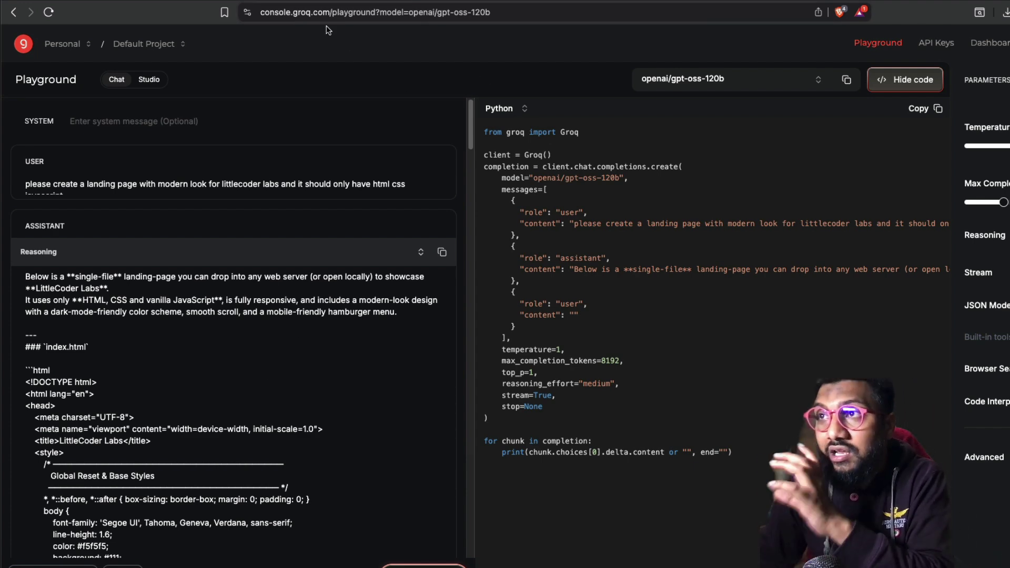
Step: Return to OpenAI's gpt-oss page with the health-conversation benchmark charts
key("ctrl+Tab")
key("ctrl+Tab")
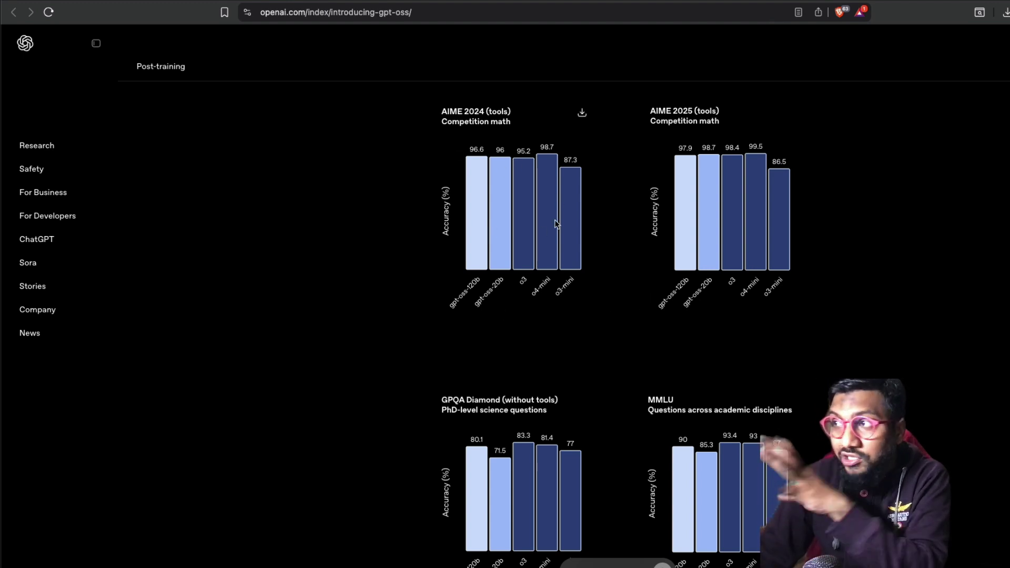
scroll(445, 377, "down", 1)
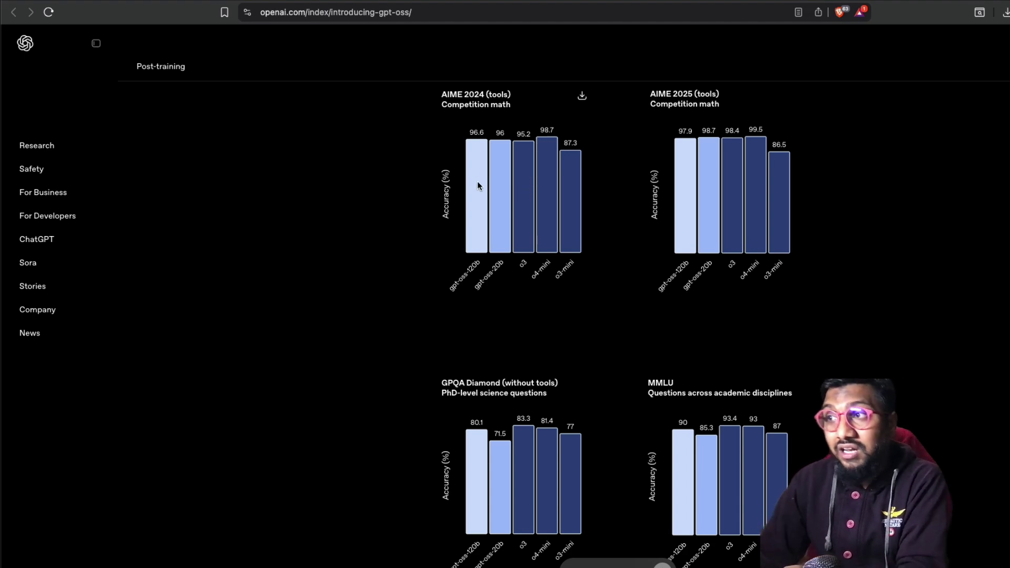
scroll(477, 182, "up", 3)
scroll(477, 182, "up", 6)
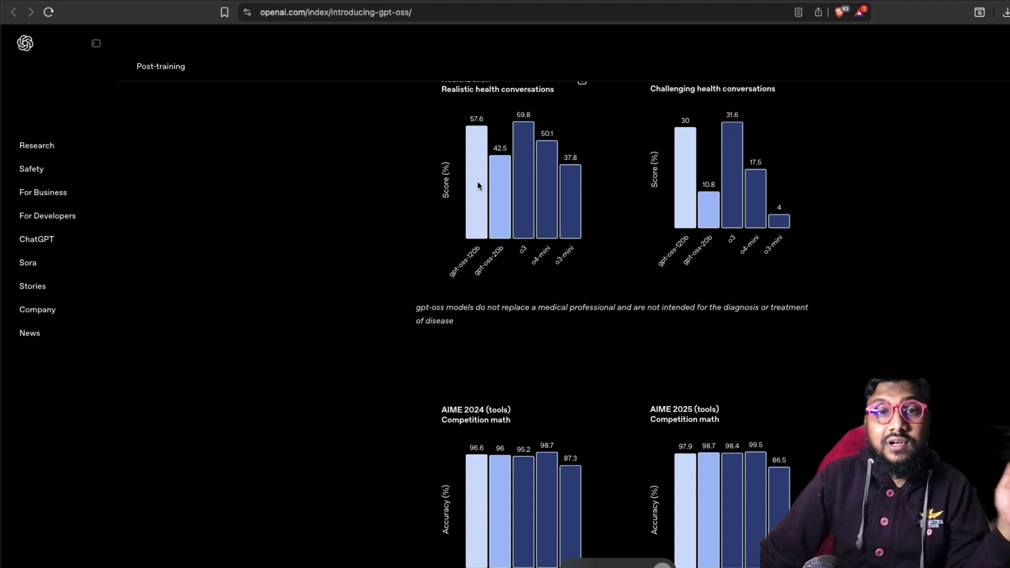